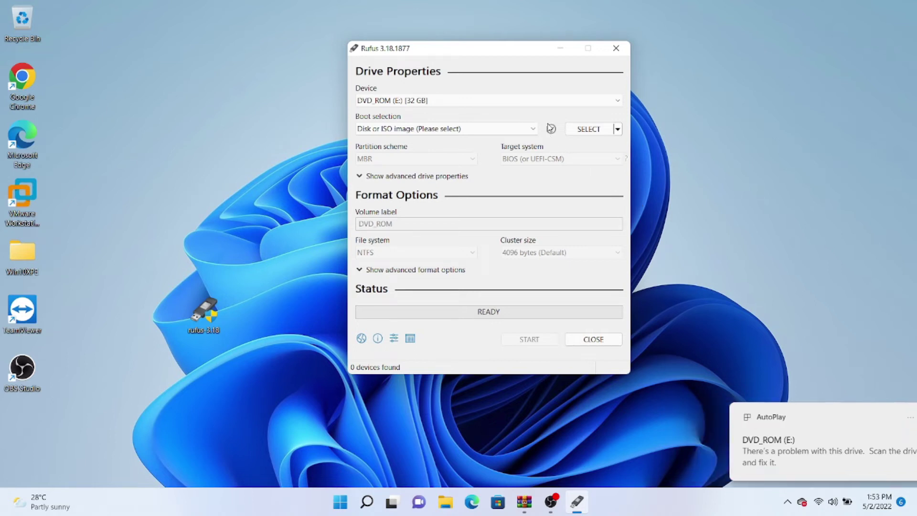
- Keep DVD_ROM (E:) [32 GB] as the Rufus target drive and browse for a boot image
{"action": "left_click", "coordinate": [565, 102]}
{"action": "left_click", "coordinate": [565, 103]}
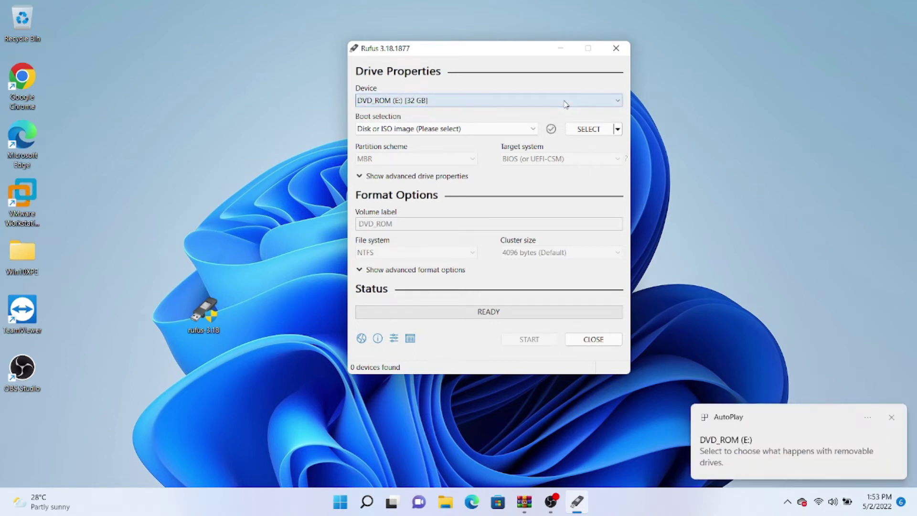
{"action": "left_click", "coordinate": [588, 129]}
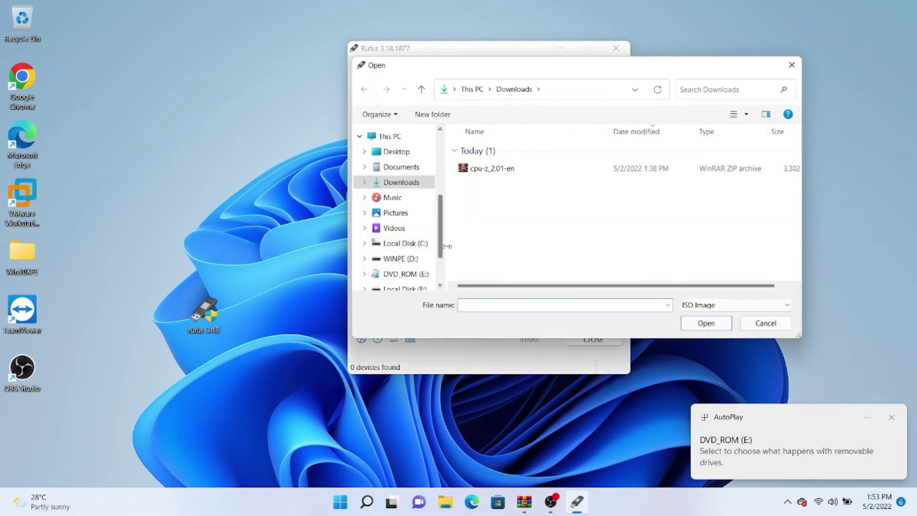
- Load Windows11.iso from Local Disk (F:) > Windows as the Rufus boot image
{"action": "scroll", "coordinate": [440, 266], "scroll_direction": "down", "scroll_amount": 1}
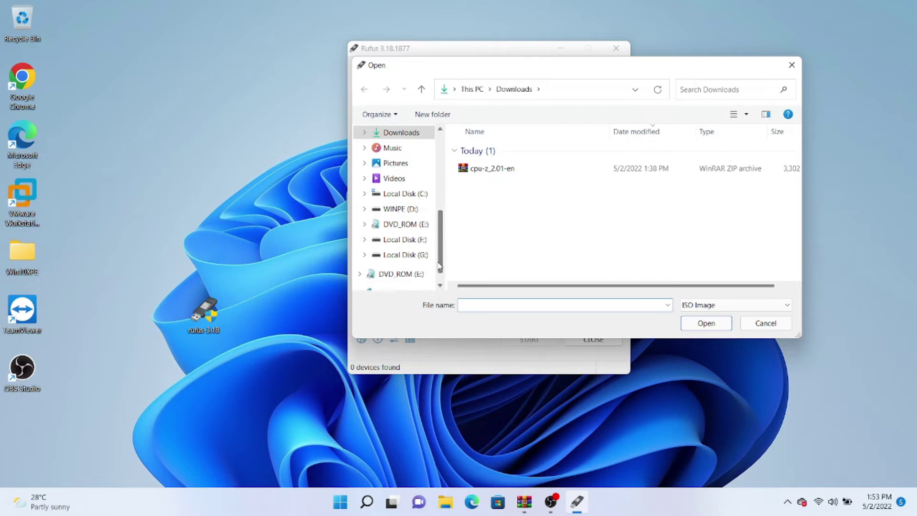
{"action": "left_click", "coordinate": [420, 241]}
{"action": "left_click", "coordinate": [491, 248]}
{"action": "key", "text": "w"}
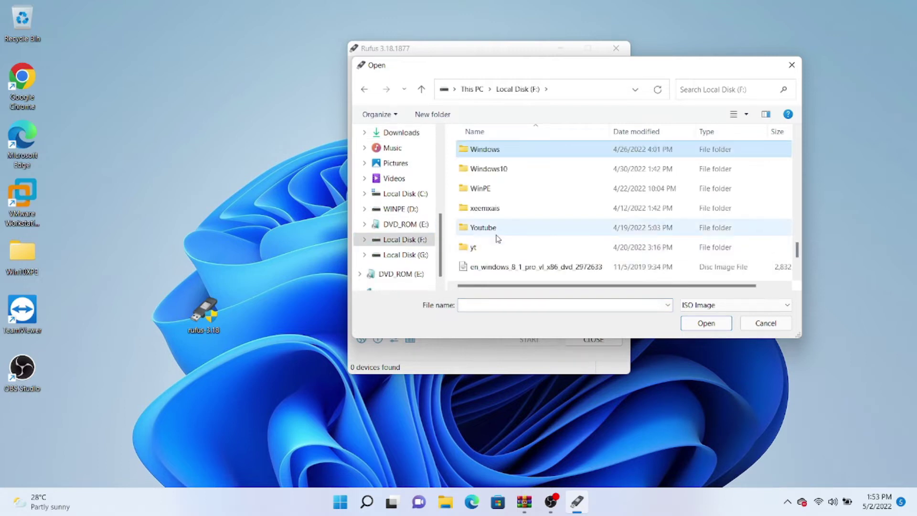
{"action": "double_click", "coordinate": [500, 155]}
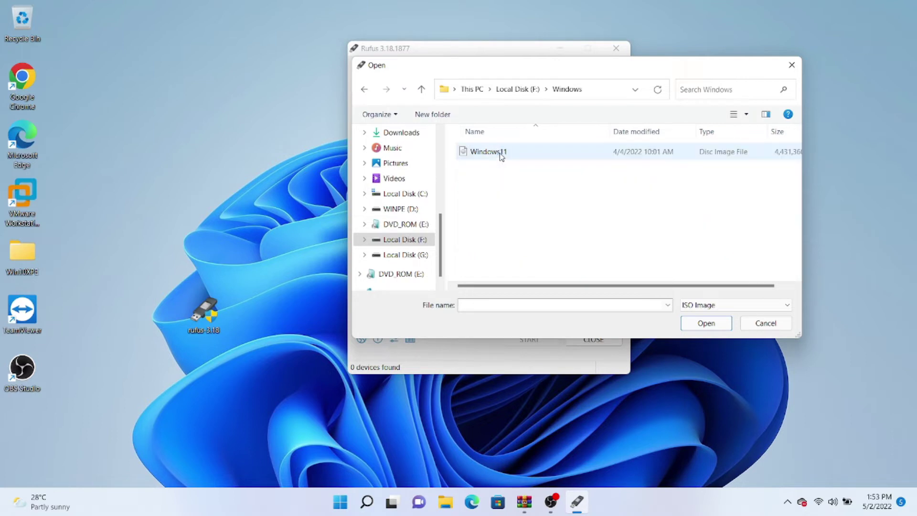
{"action": "left_click", "coordinate": [500, 155]}
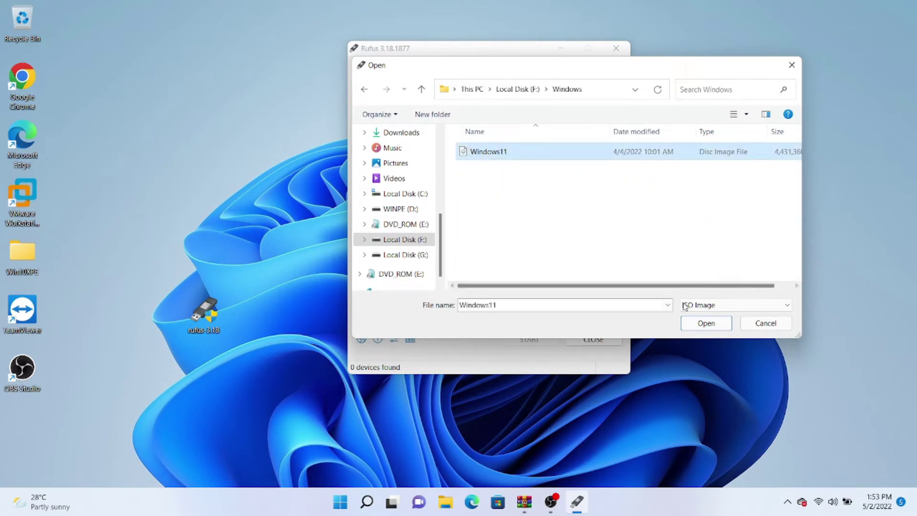
{"action": "left_click", "coordinate": [694, 324]}
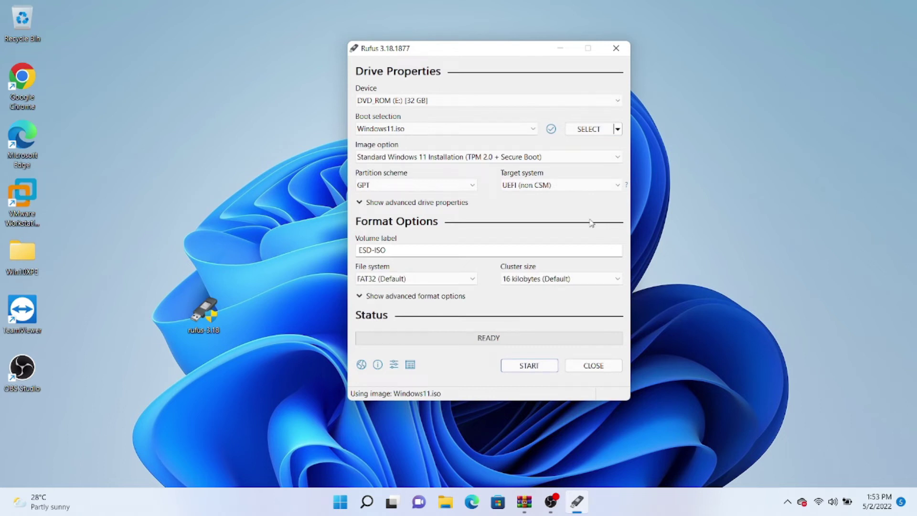
- Write the drive with Extended Windows 11 Installation (no TPM / no Secure Boot), accepting the erase warning
{"action": "left_click", "coordinate": [615, 162]}
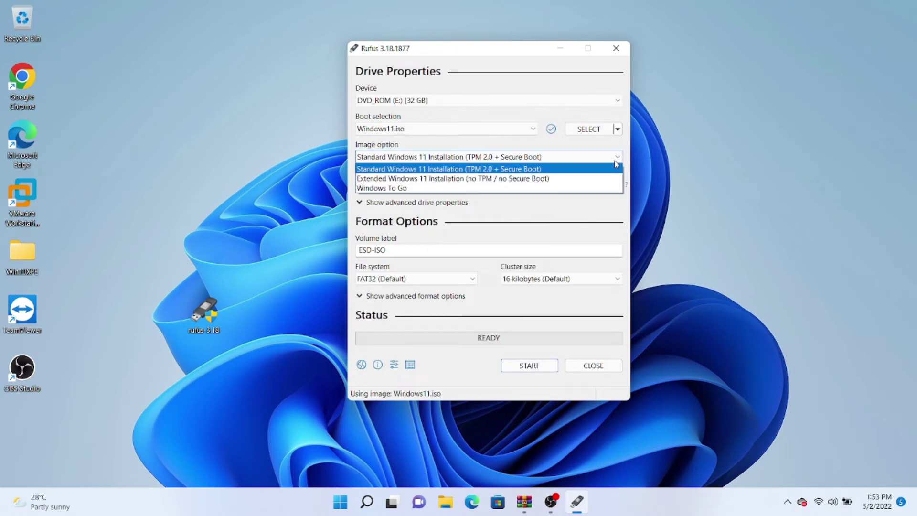
{"action": "left_click", "coordinate": [507, 180]}
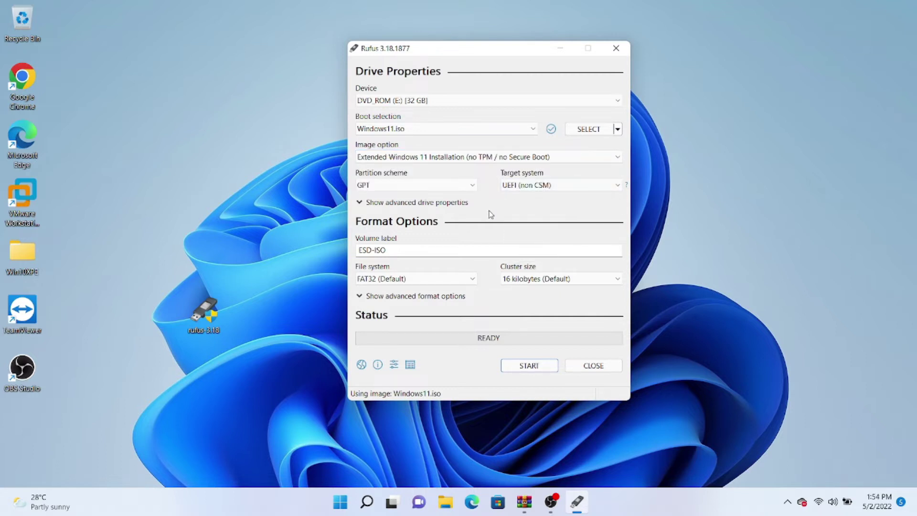
{"action": "left_click", "coordinate": [529, 366]}
{"action": "left_click", "coordinate": [499, 296]}
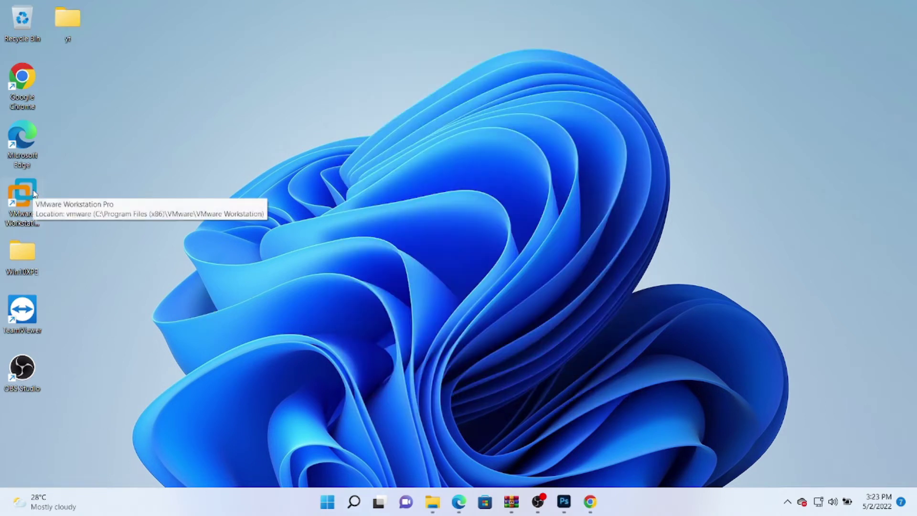
- Launch VMware Workstation Pro and start the New Virtual Machine Wizard
{"action": "left_click", "coordinate": [34, 193]}
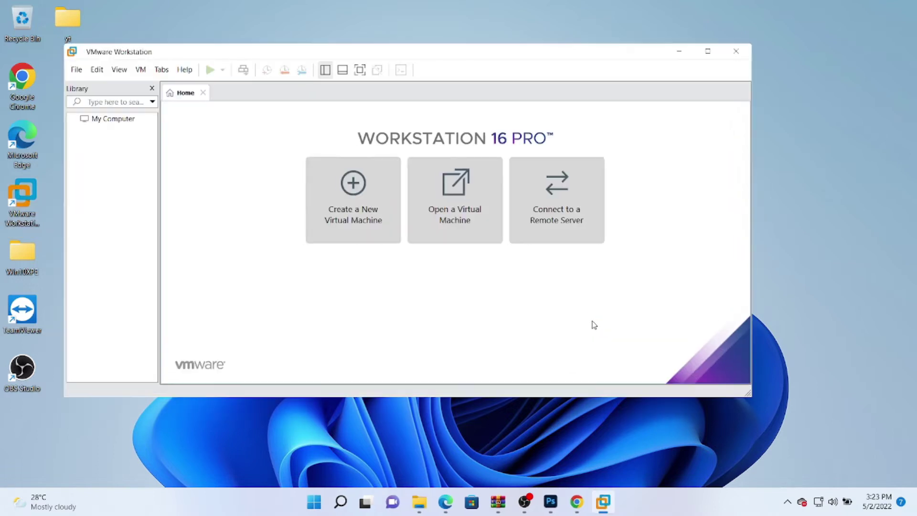
{"action": "left_click", "coordinate": [354, 182]}
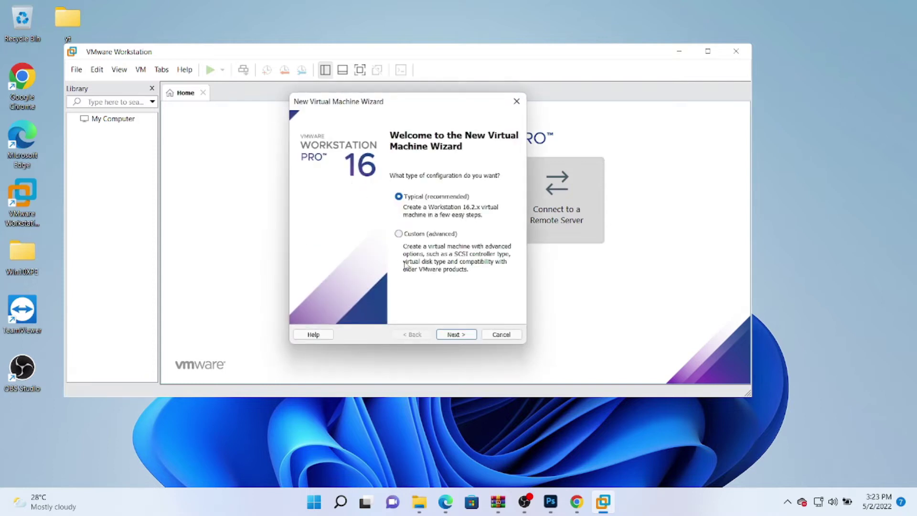
- Choose Typical setup, install the OS later, with guest Windows 10 and later x64
{"action": "left_click", "coordinate": [458, 335]}
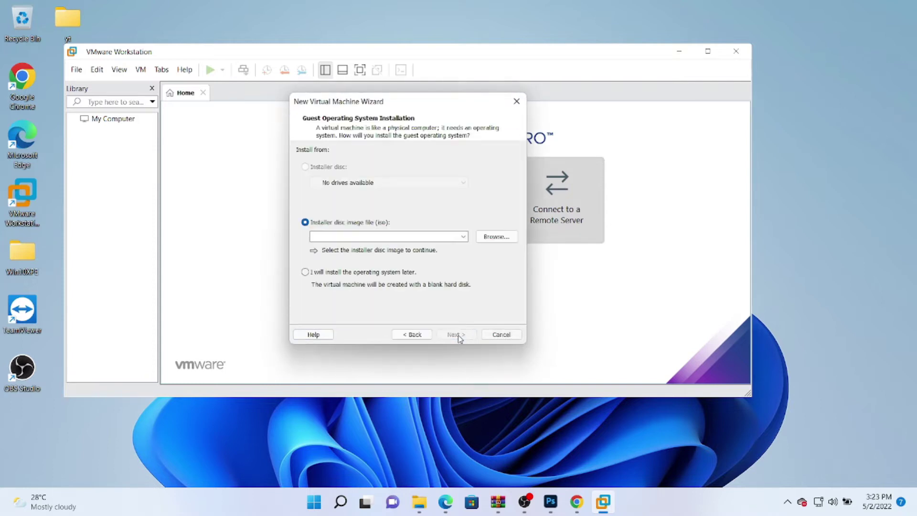
{"action": "left_click", "coordinate": [355, 273]}
{"action": "left_click", "coordinate": [451, 334]}
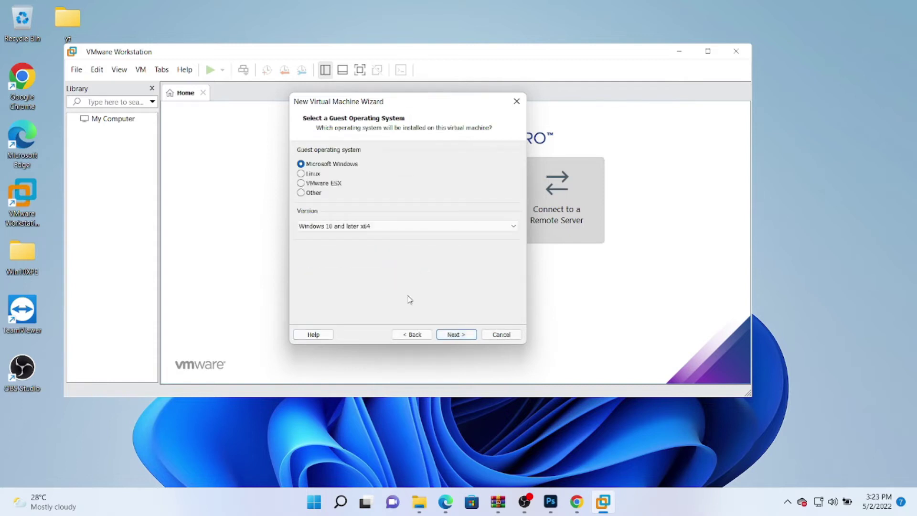
{"action": "left_click", "coordinate": [376, 228]}
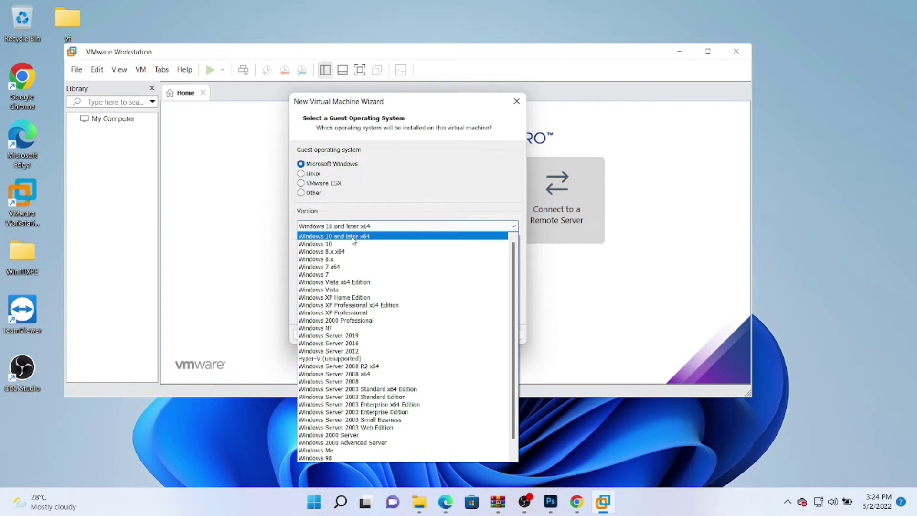
{"action": "left_click", "coordinate": [354, 238]}
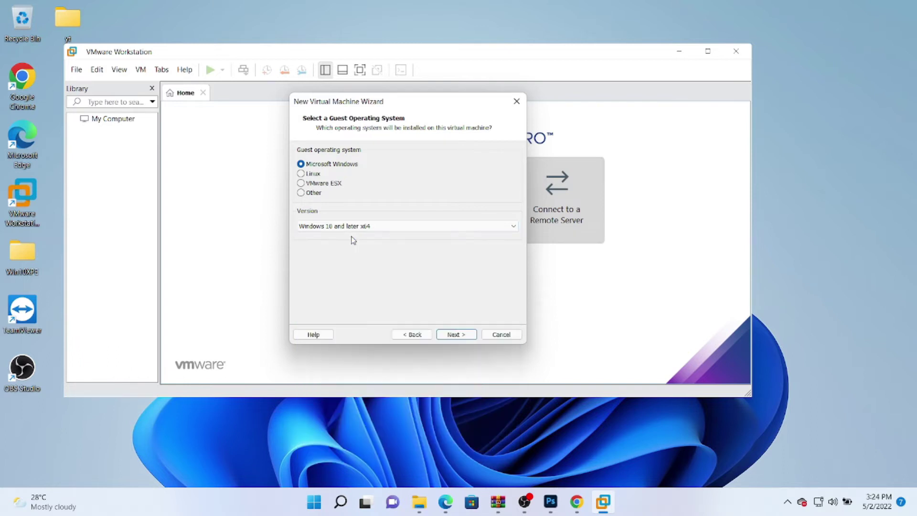
{"action": "left_click", "coordinate": [455, 334]}
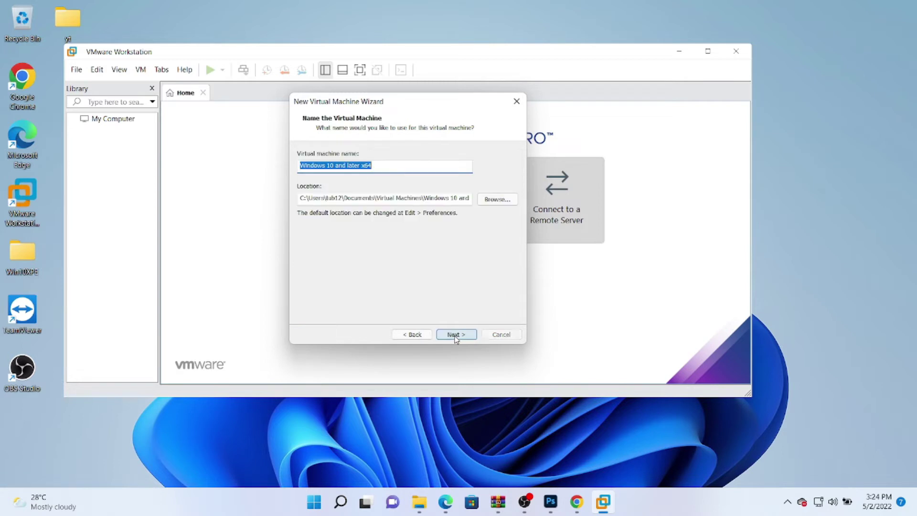
- Name the virtual machine 'Windows 11' and accept the 60 GB split disk
{"action": "left_click", "coordinate": [332, 165]}
{"action": "left_click_drag", "start_coordinate": [332, 165], "coordinate": [390, 165]}
{"action": "type", "text": "11"}
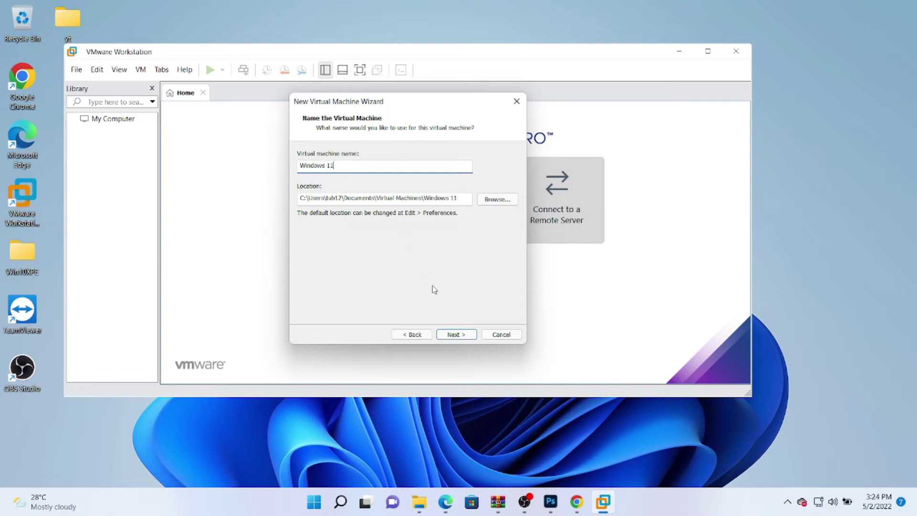
{"action": "left_click", "coordinate": [456, 334]}
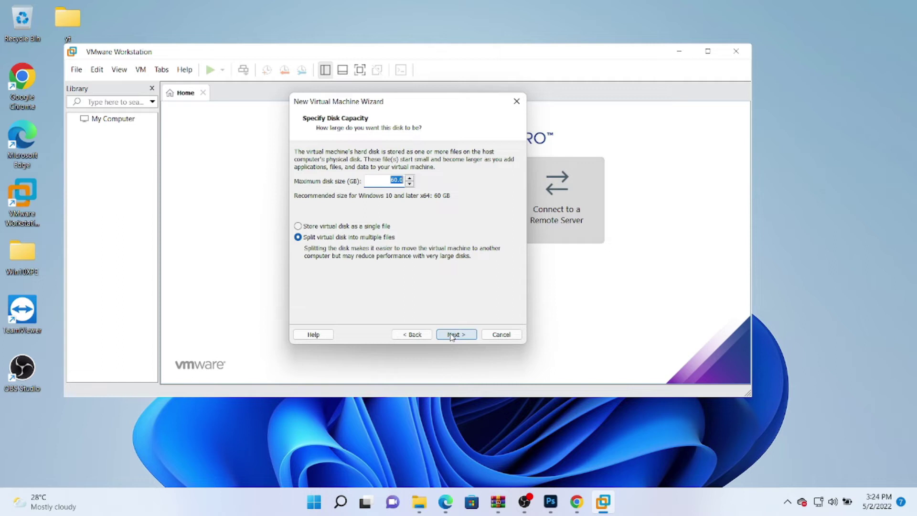
{"action": "left_click", "coordinate": [453, 336]}
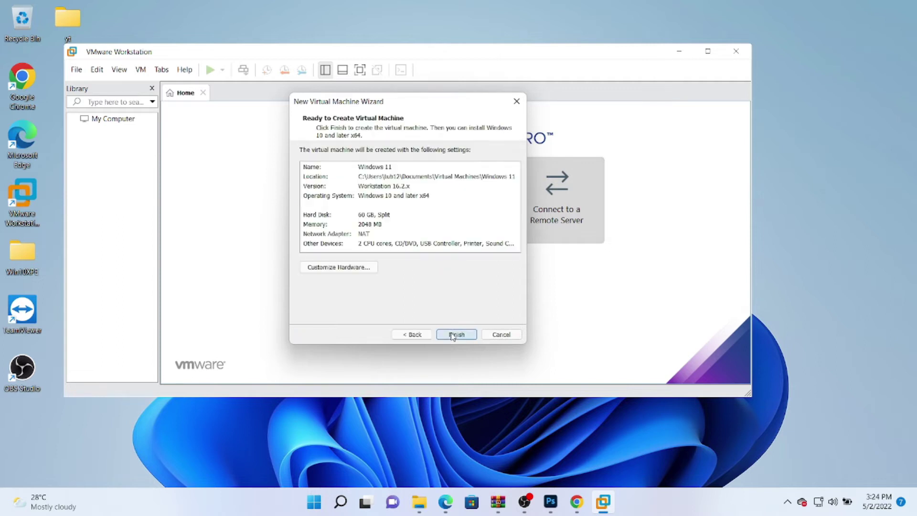
{"action": "left_click", "coordinate": [352, 270]}
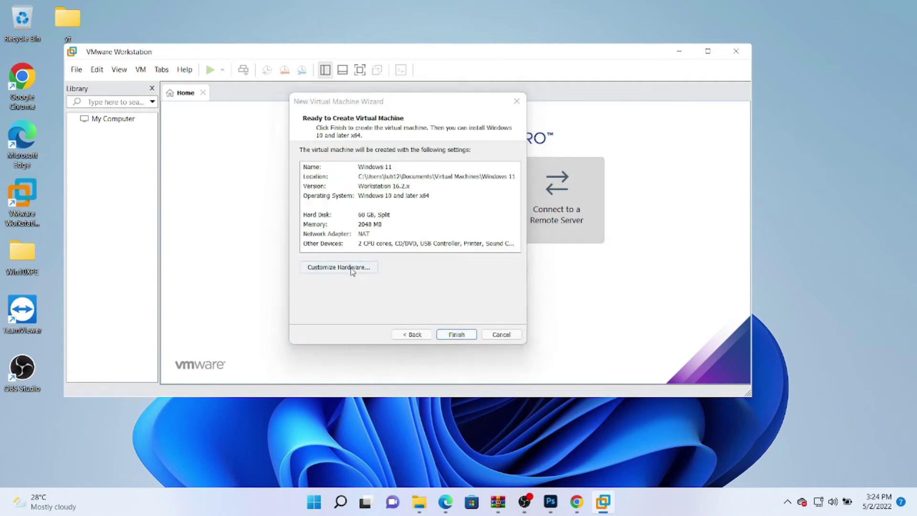
- Raise the VM memory to 4096 MB, close hardware settings, and finish the wizard
{"action": "left_click_drag", "start_coordinate": [421, 165], "coordinate": [425, 156]}
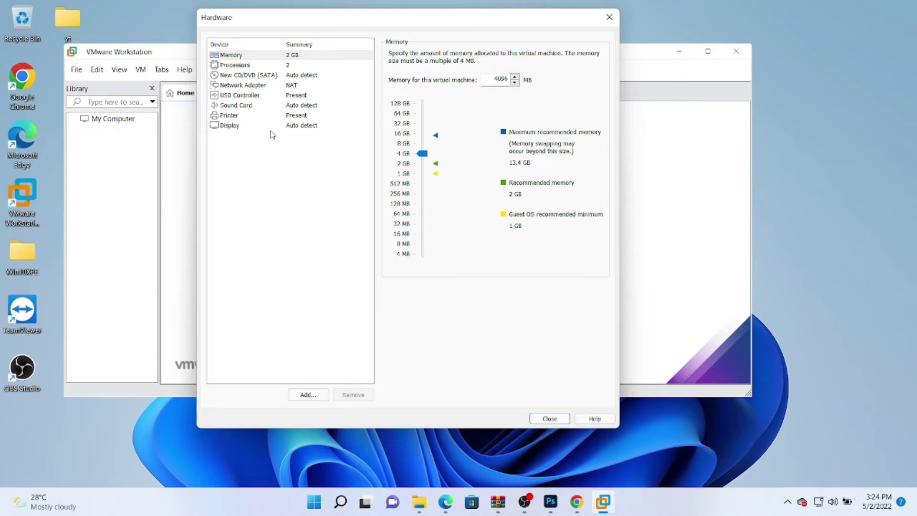
{"action": "left_click", "coordinate": [553, 423]}
{"action": "left_click", "coordinate": [552, 422]}
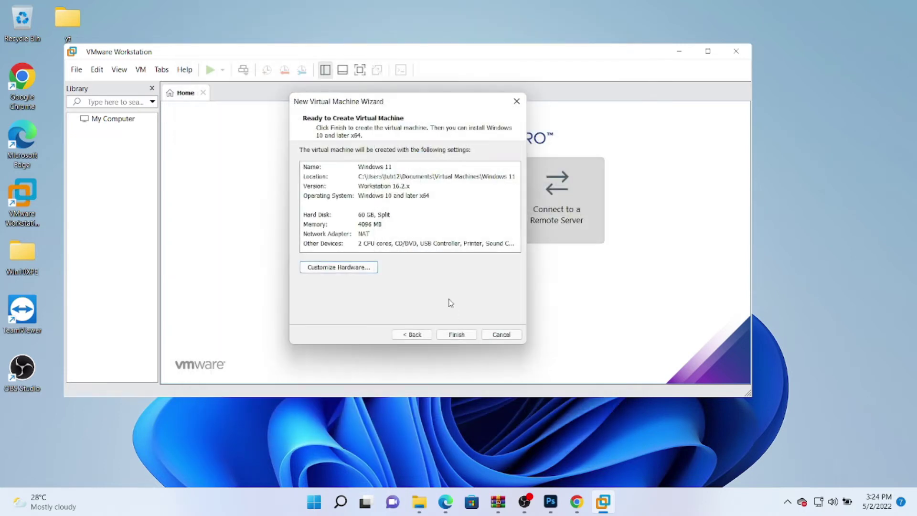
{"action": "left_click", "coordinate": [456, 335]}
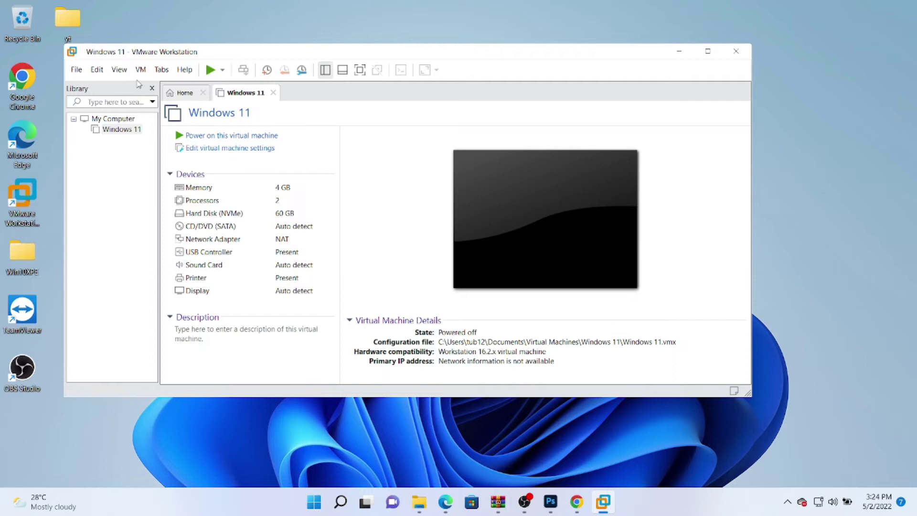
- Select the Windows 11 VM in the Library and power it on
{"action": "left_click", "coordinate": [140, 70]}
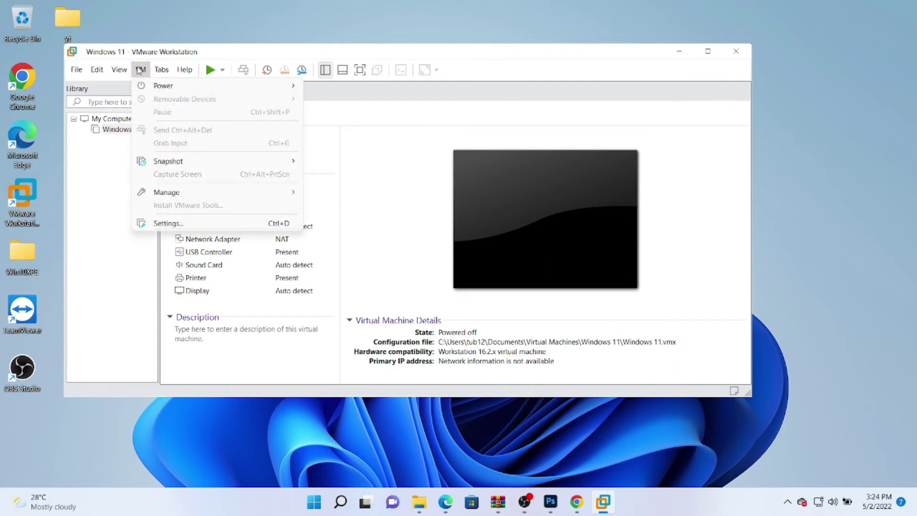
{"action": "left_click", "coordinate": [81, 185]}
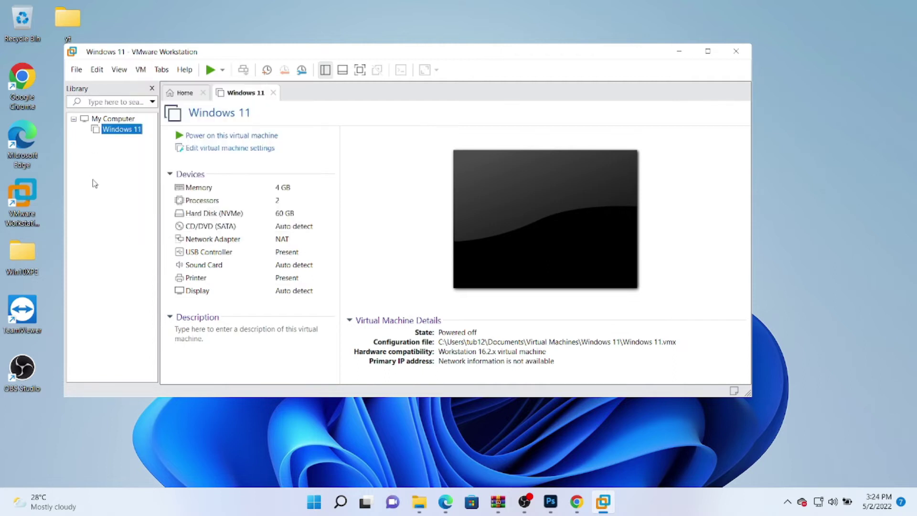
{"action": "left_click", "coordinate": [213, 137]}
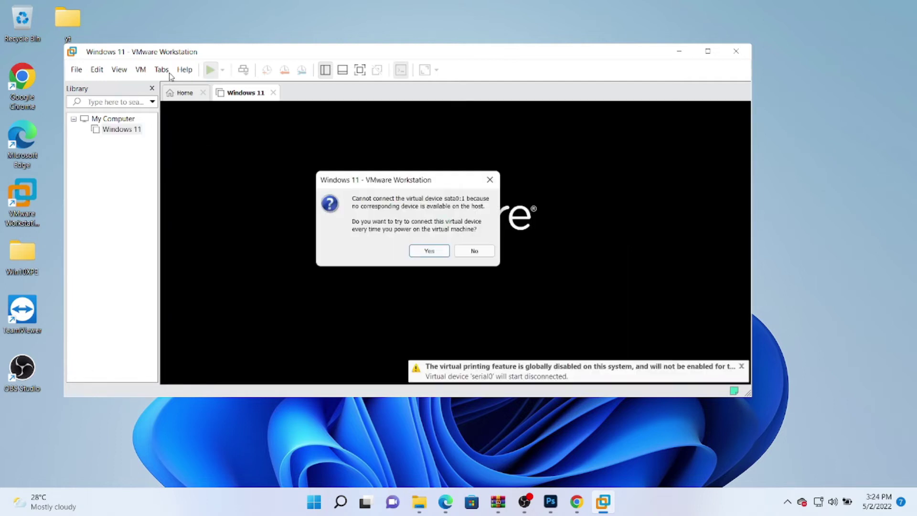
- Accept the sata0:1 prompt, maximize, and connect the Kingston DataTraveler 3.0 USB drive to the VM
{"action": "left_click", "coordinate": [431, 254]}
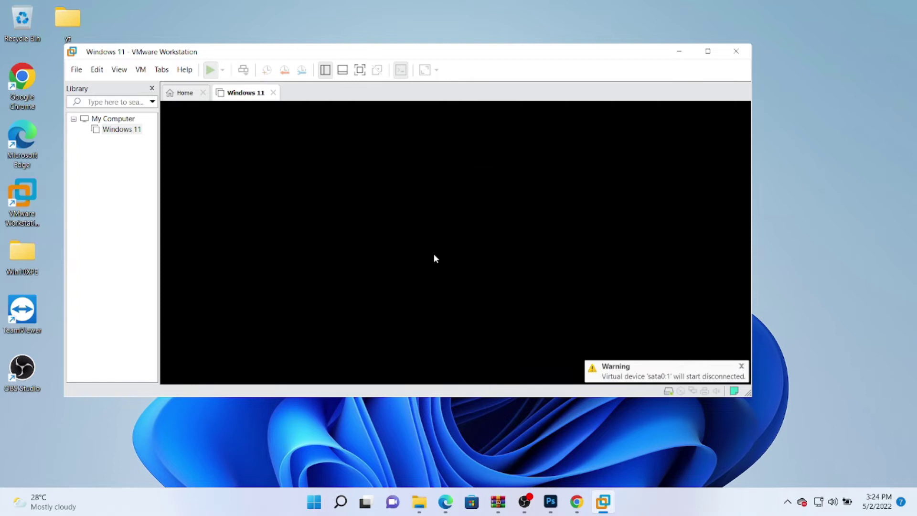
{"action": "left_click", "coordinate": [628, 50]}
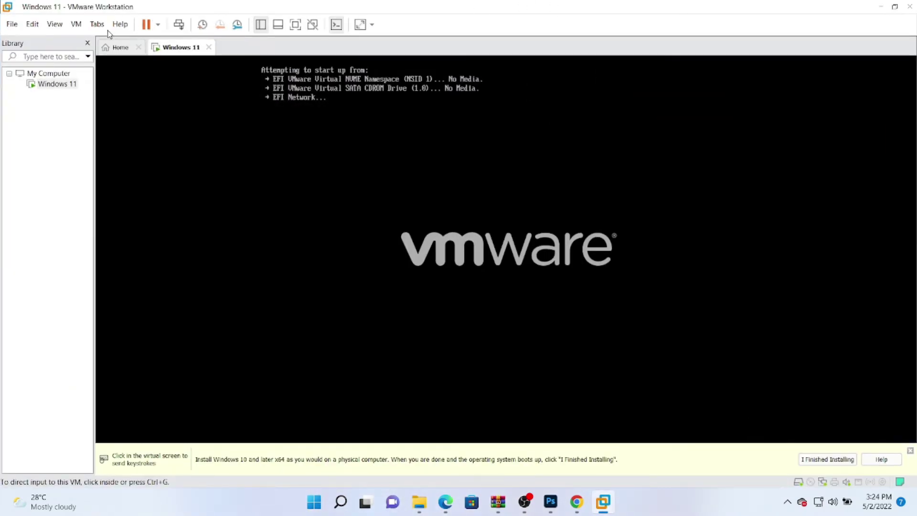
{"action": "left_click", "coordinate": [76, 23]}
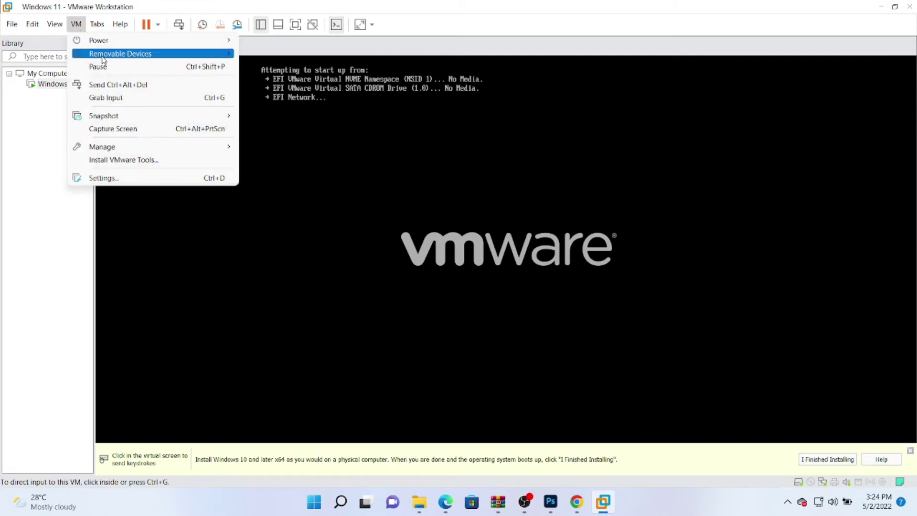
{"action": "mouse_move", "coordinate": [104, 57]}
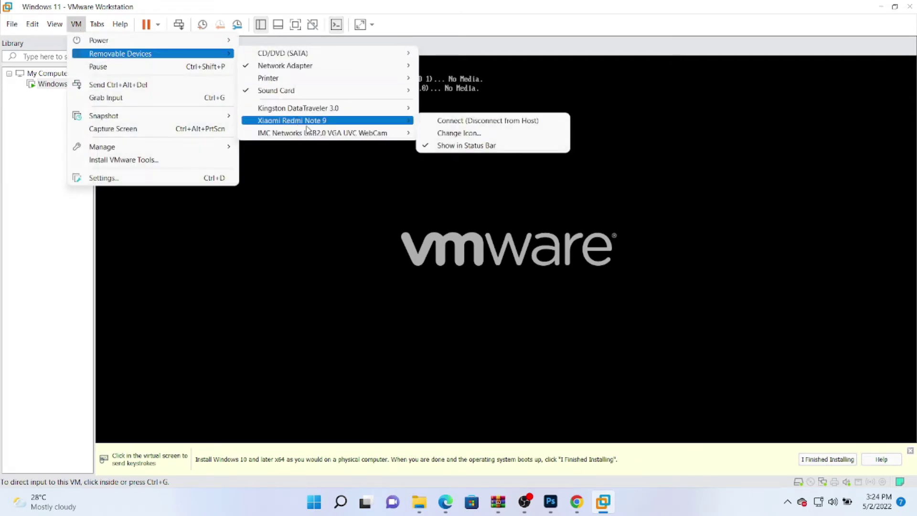
{"action": "mouse_move", "coordinate": [309, 131]}
{"action": "mouse_move", "coordinate": [330, 110]}
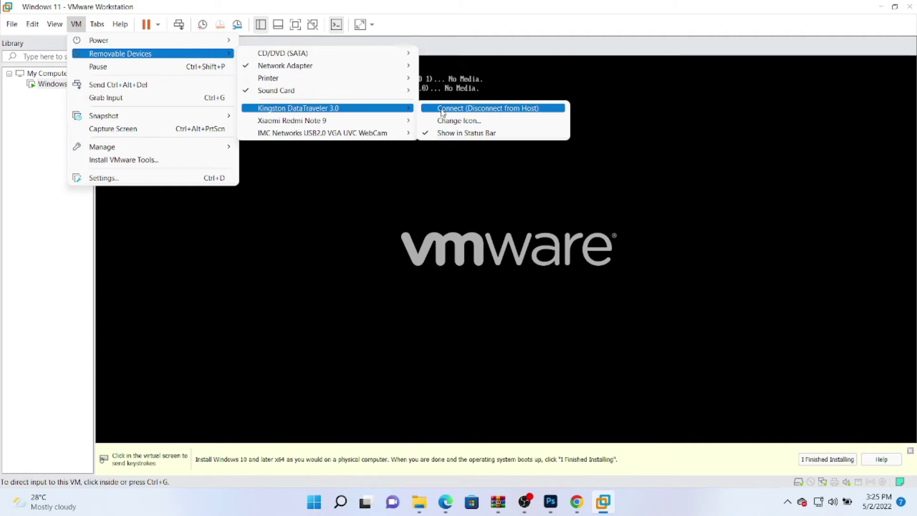
{"action": "left_click", "coordinate": [442, 110]}
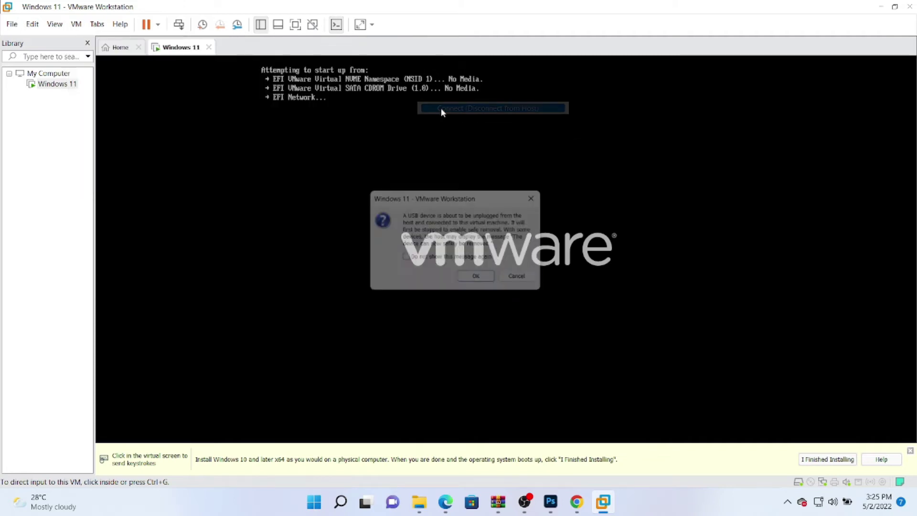
{"action": "left_click", "coordinate": [493, 285]}
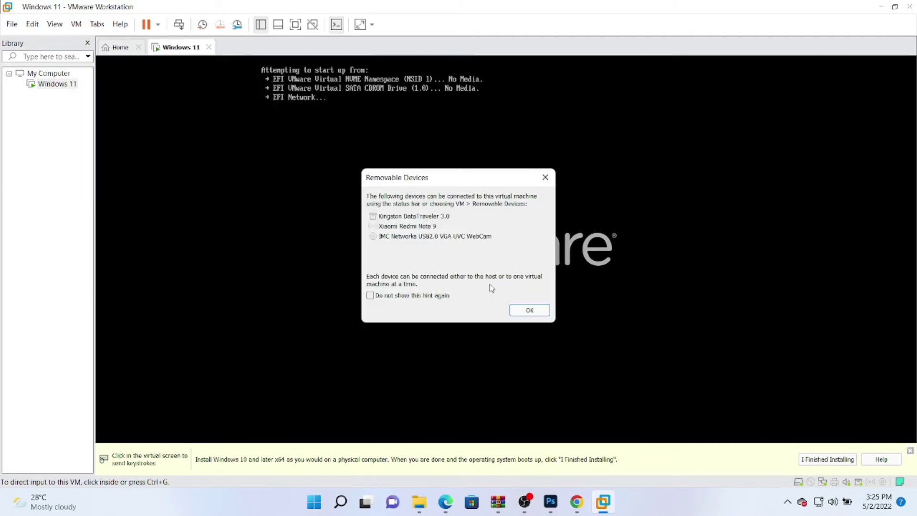
- Dismiss the Removable Devices hint and reset the VM to boot from USB
{"action": "left_click", "coordinate": [528, 312]}
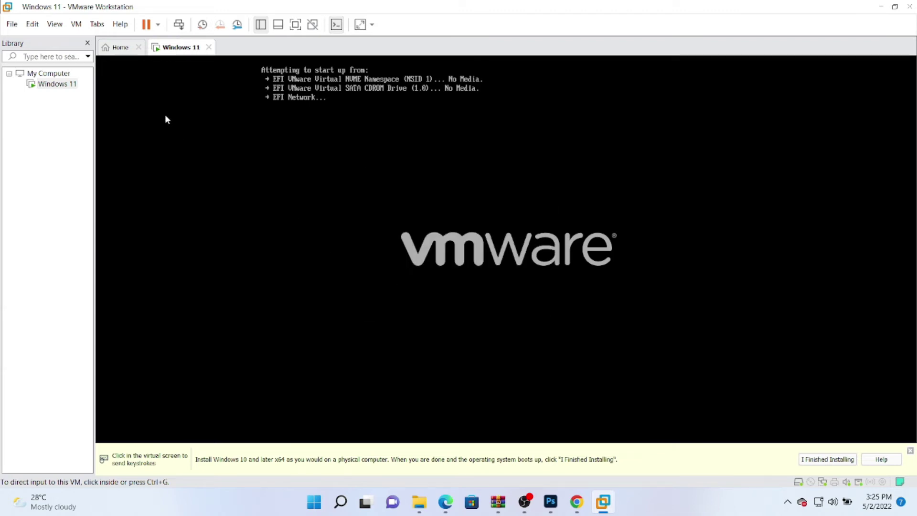
{"action": "left_click", "coordinate": [159, 24]}
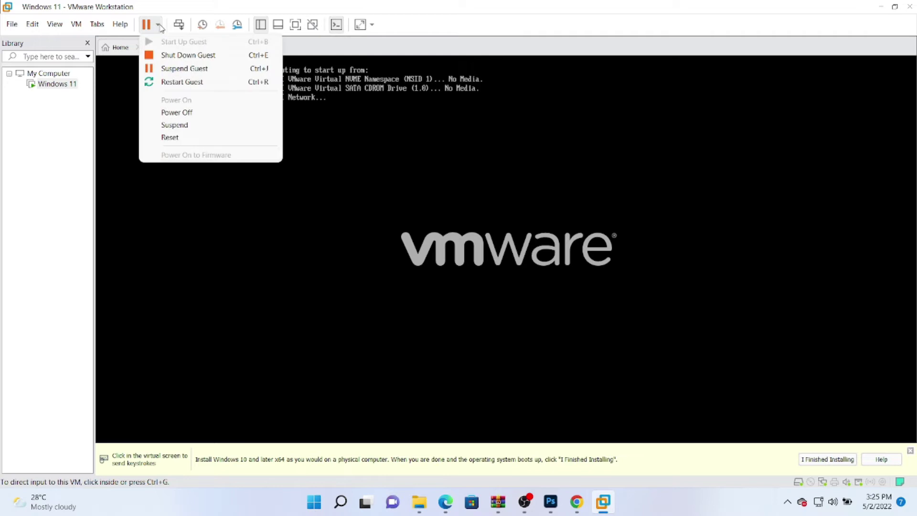
{"action": "left_click", "coordinate": [195, 138]}
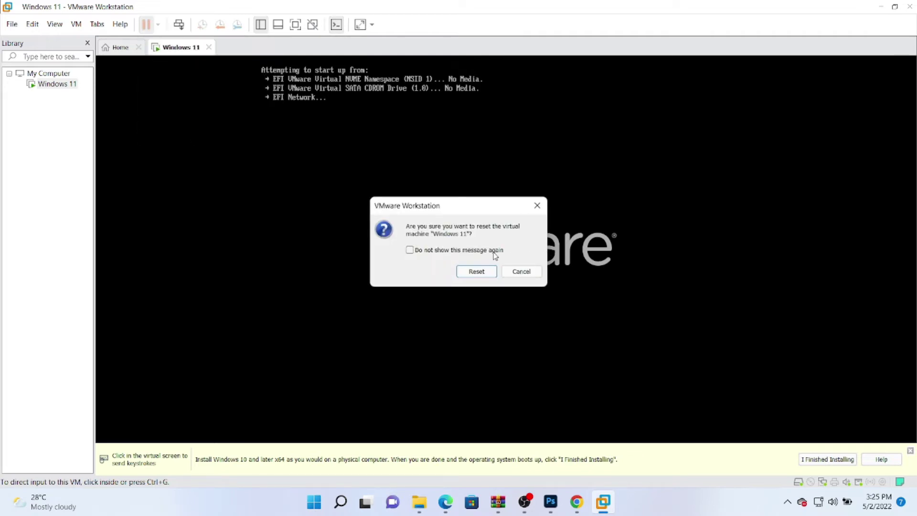
{"action": "left_click", "coordinate": [477, 271]}
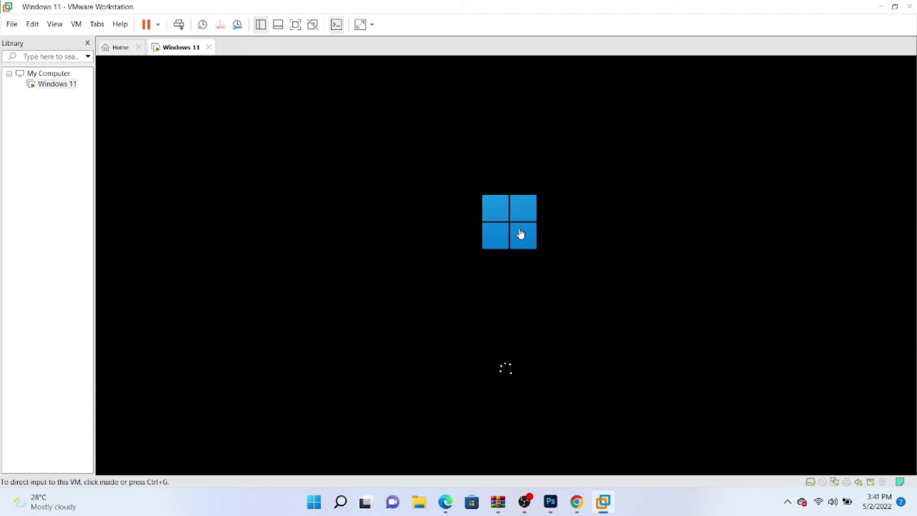
- Run Windows Setup in English (United States), without a product key, choosing Windows 11 Home, accepting the license
{"action": "left_click", "coordinate": [651, 263]}
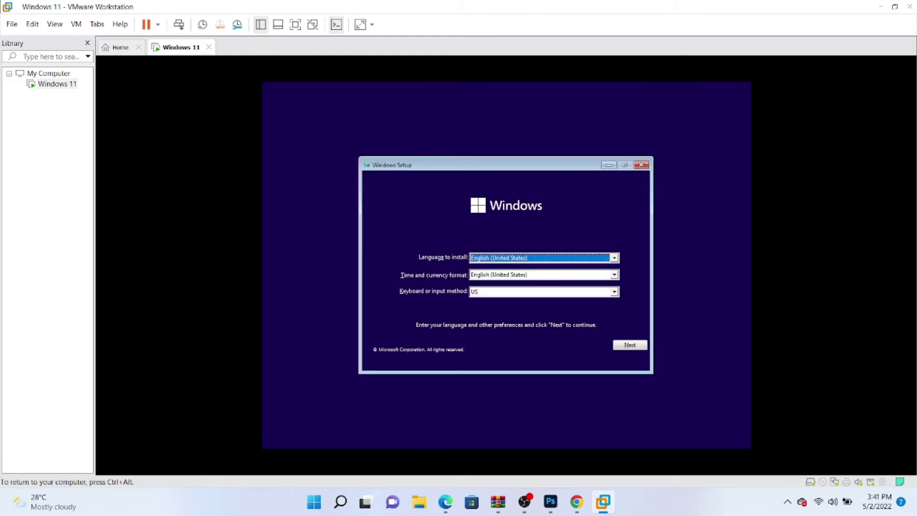
{"action": "left_click", "coordinate": [623, 345]}
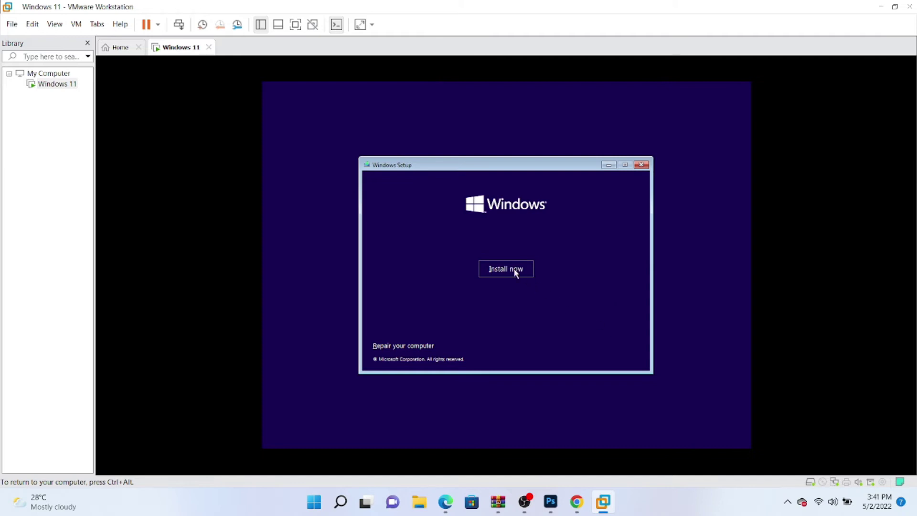
{"action": "left_click", "coordinate": [515, 270]}
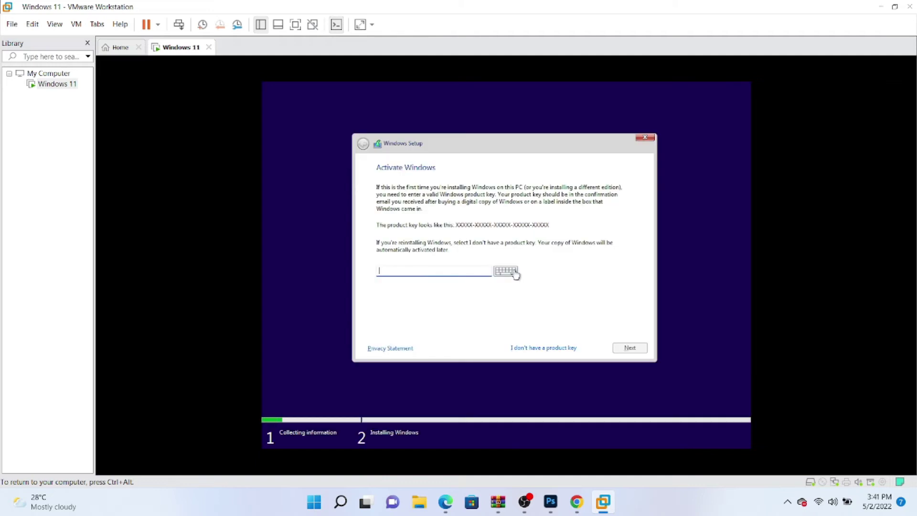
{"action": "left_click", "coordinate": [557, 351]}
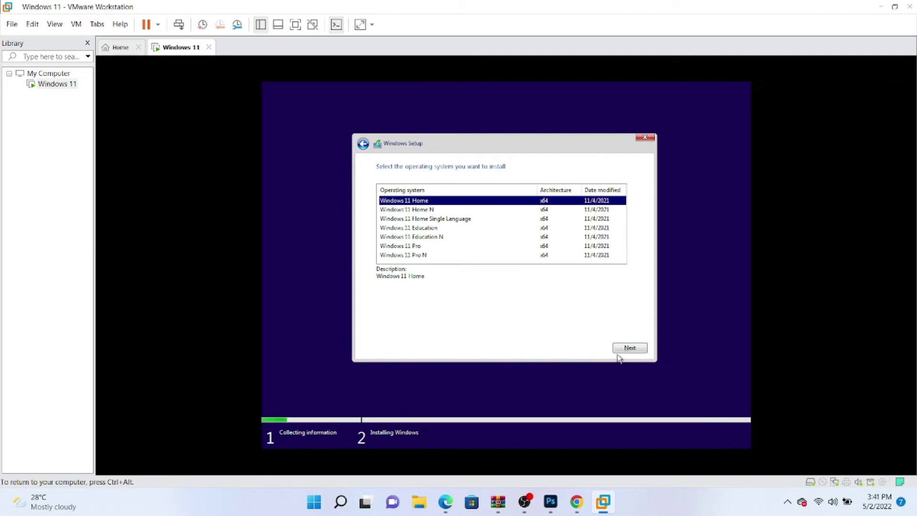
{"action": "left_click", "coordinate": [625, 348]}
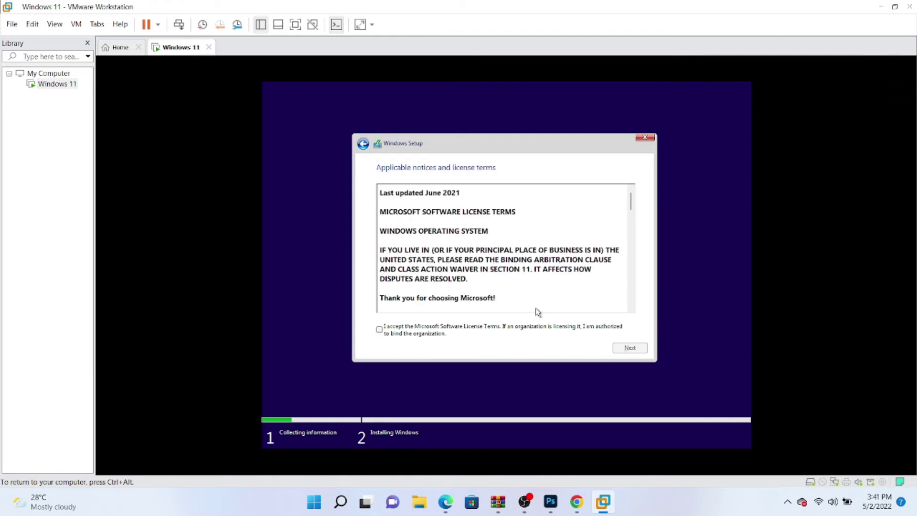
{"action": "left_click", "coordinate": [514, 332]}
{"action": "left_click", "coordinate": [626, 347]}
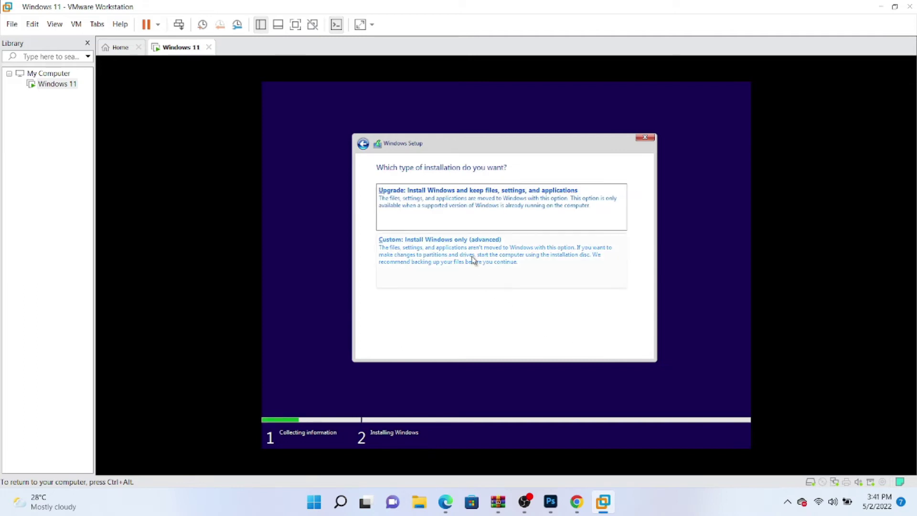
- Choose a custom install, create a full-size partition on the 60 GB unallocated drive, and install Windows on Partition 3
{"action": "left_click", "coordinate": [472, 259]}
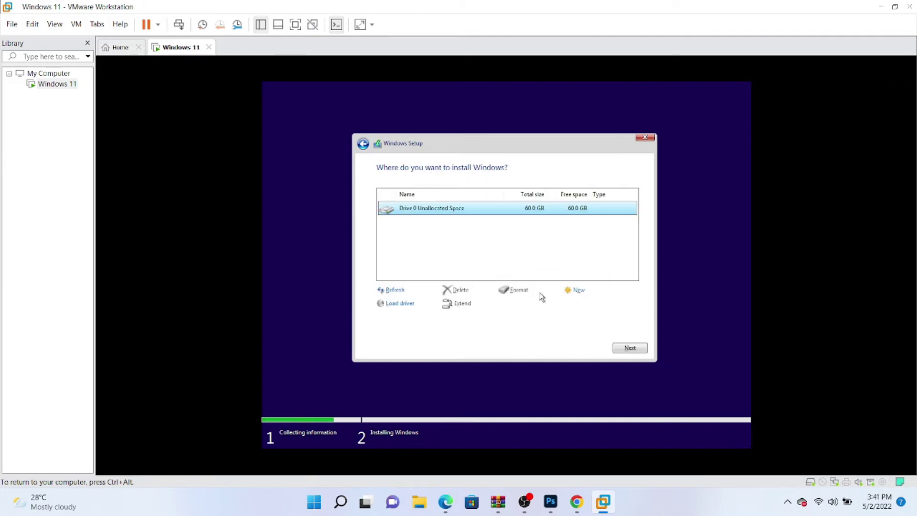
{"action": "left_click", "coordinate": [578, 291]}
{"action": "left_click", "coordinate": [589, 308]}
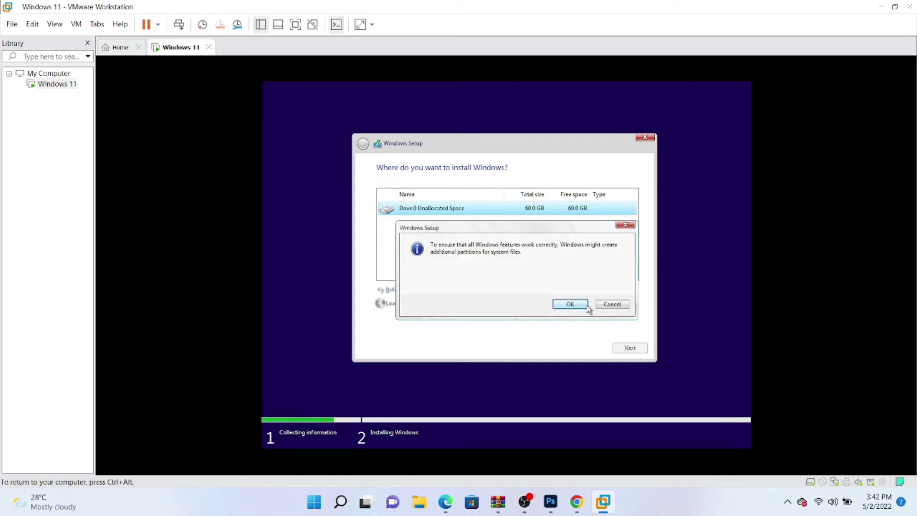
{"action": "left_click", "coordinate": [576, 304]}
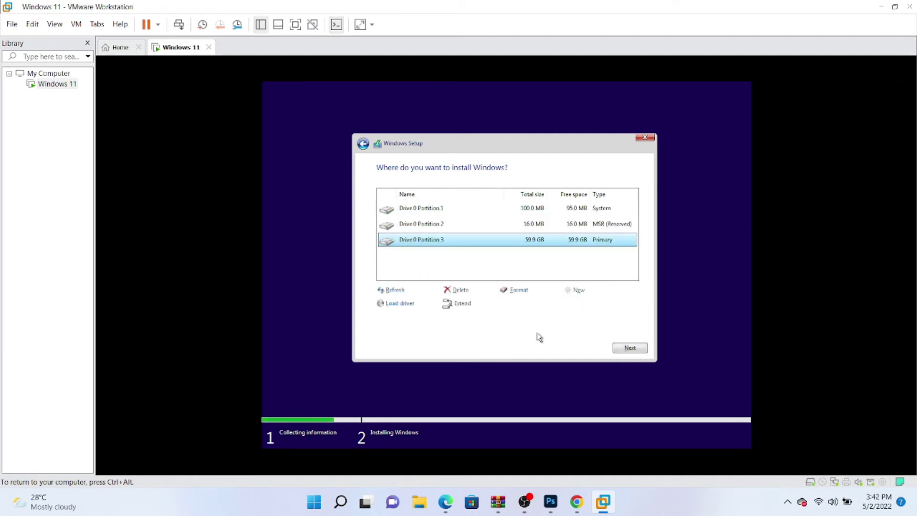
{"action": "left_click", "coordinate": [628, 349]}
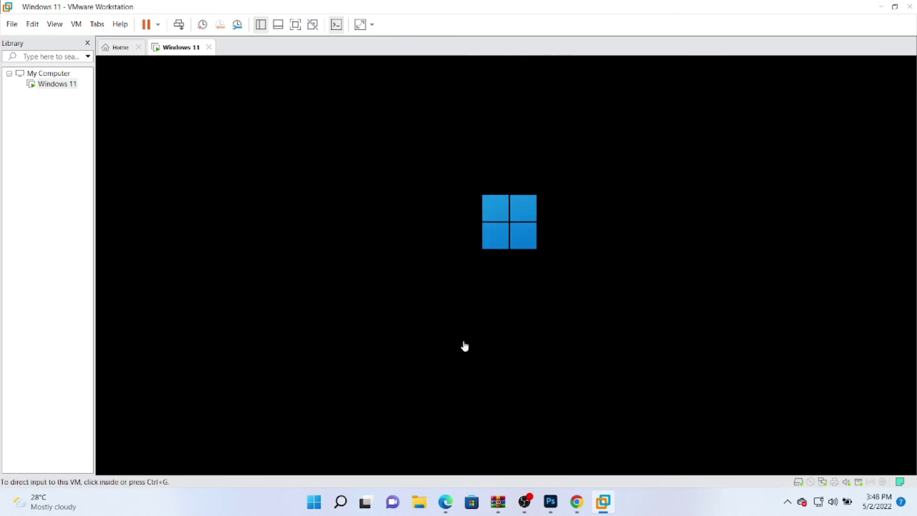
- Capture input in the VM and let Windows 11 boot to the keyboard layout page
{"action": "left_click", "coordinate": [465, 346]}
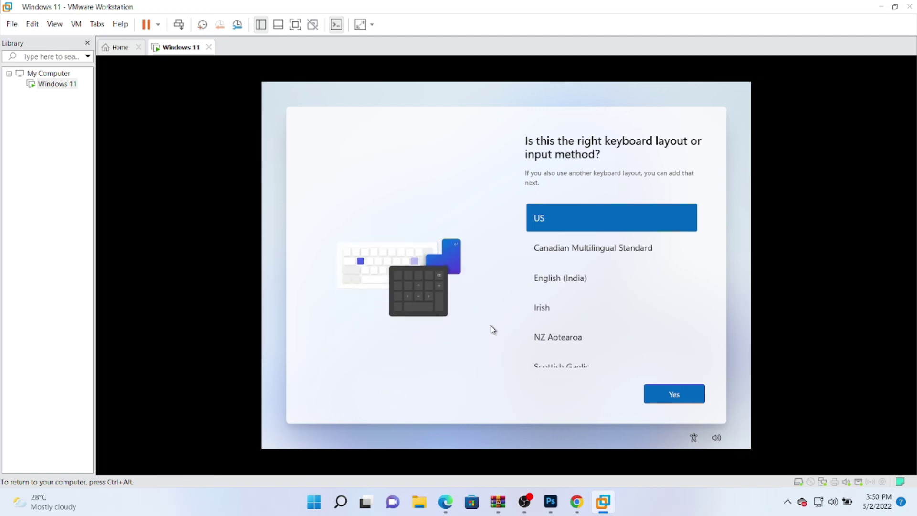
- Keep the US keyboard layout, skip a second layout, and skip naming the device
{"action": "left_click", "coordinate": [693, 401]}
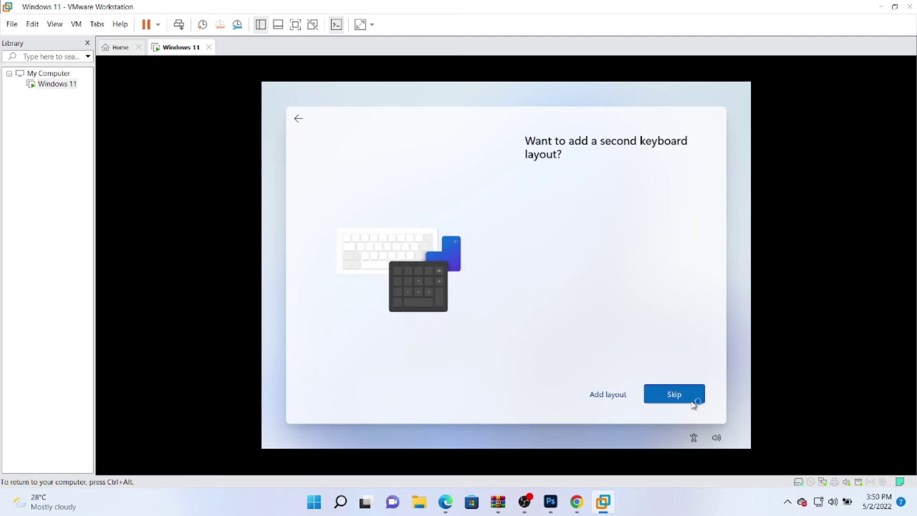
{"action": "left_click", "coordinate": [683, 400]}
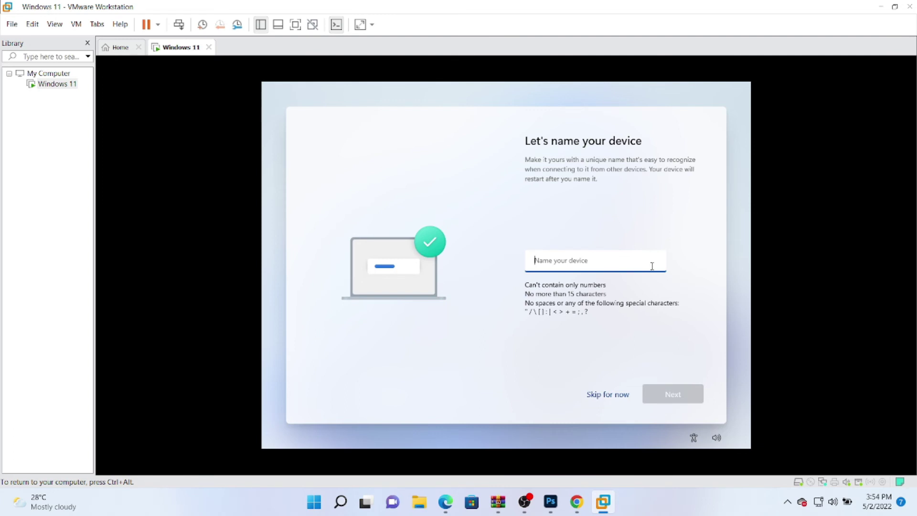
{"action": "left_click", "coordinate": [613, 396]}
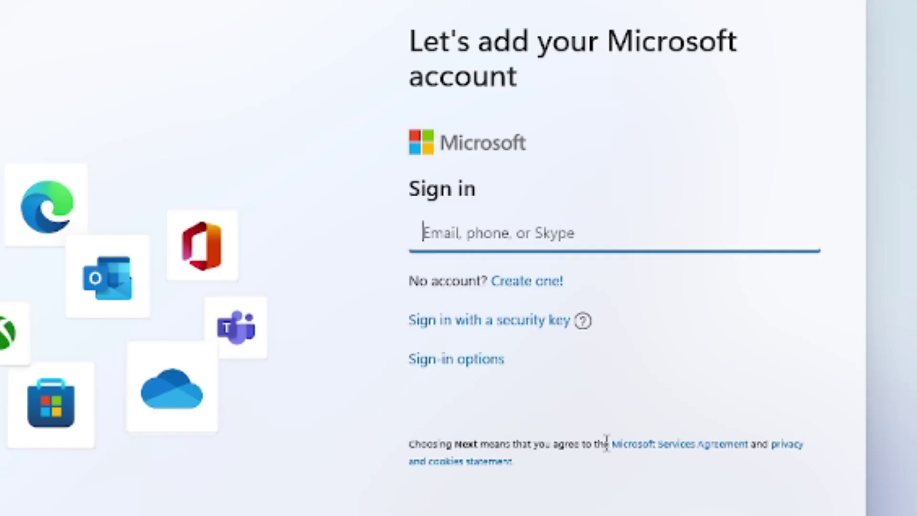
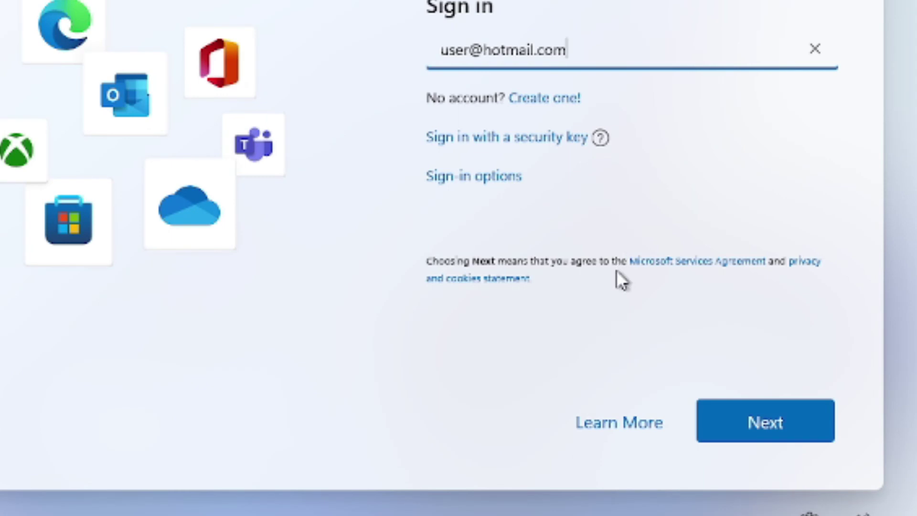
- Sign in with a dummy Microsoft e-mail and password to trigger the locked-account error
{"action": "left_click", "coordinate": [755, 424]}
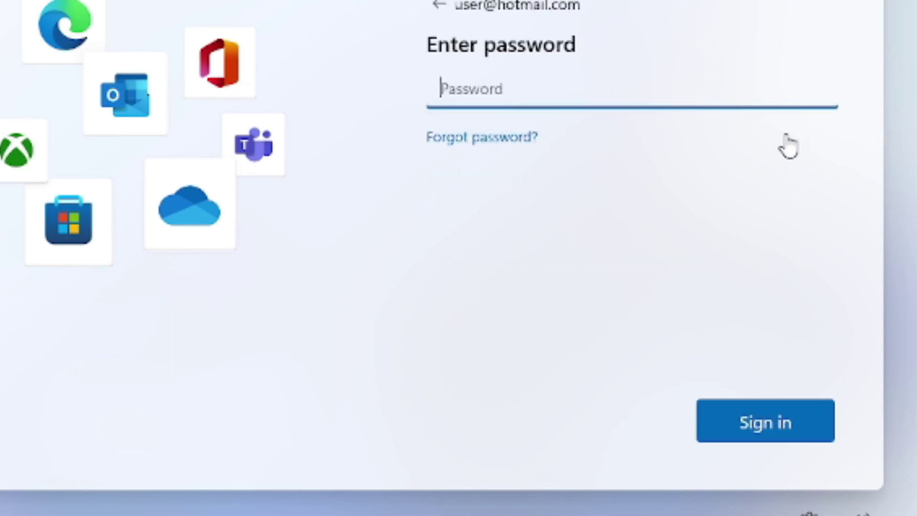
{"action": "type", "text": "••••"}
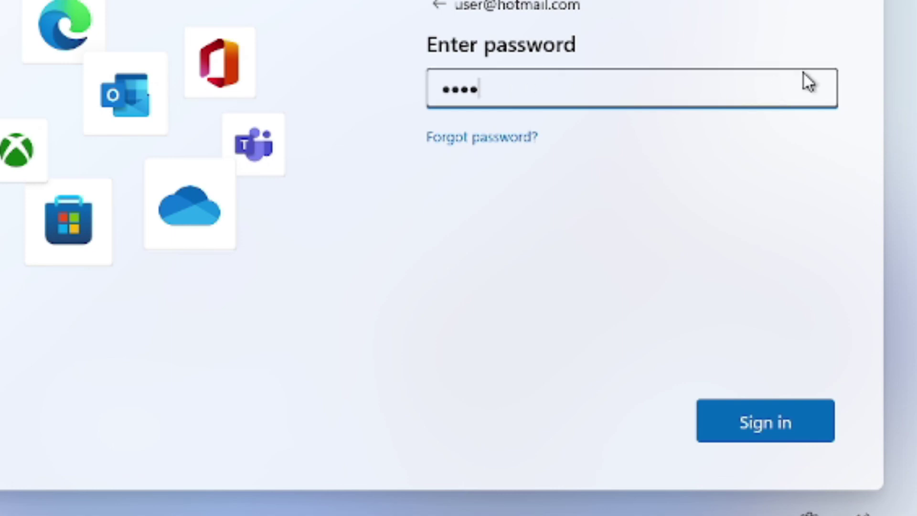
{"action": "left_click_drag", "start_coordinate": [807, 85], "coordinate": [801, 99]}
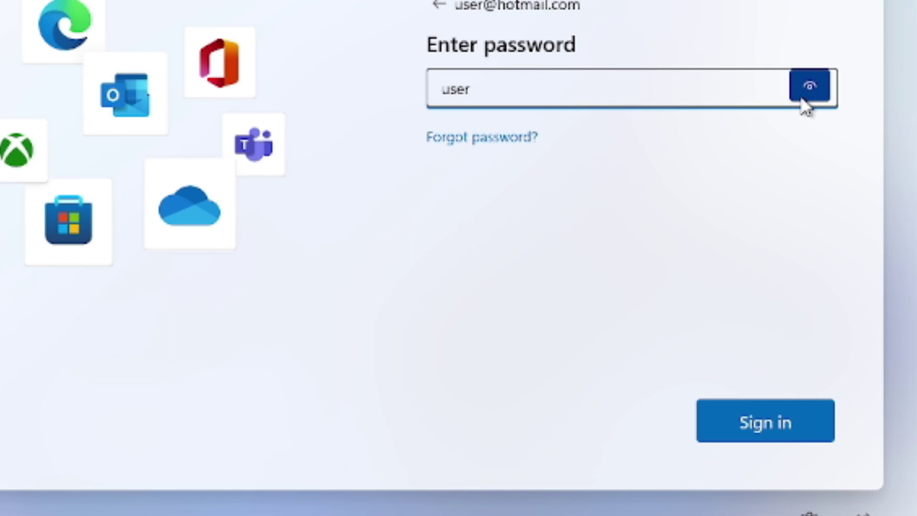
{"action": "left_click", "coordinate": [805, 439]}
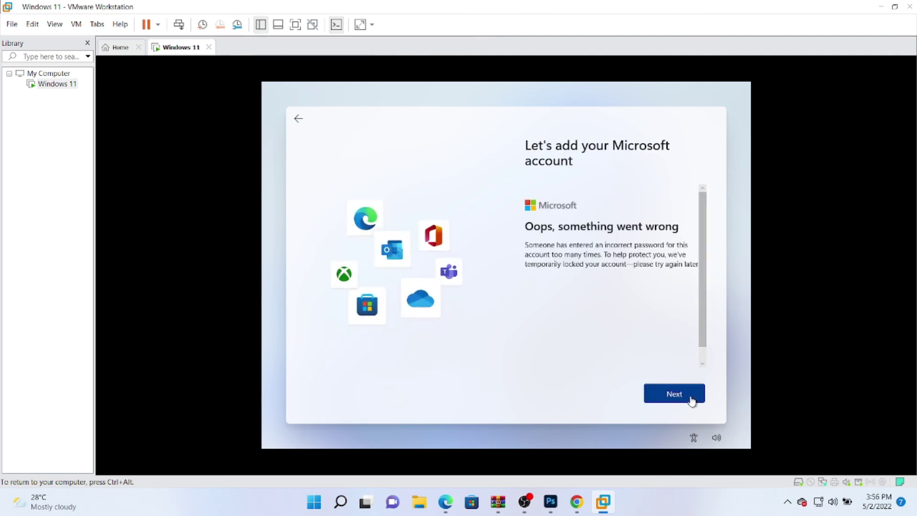
- Create a local account named 'T-Repair' with a blank password
{"action": "left_click", "coordinate": [675, 394]}
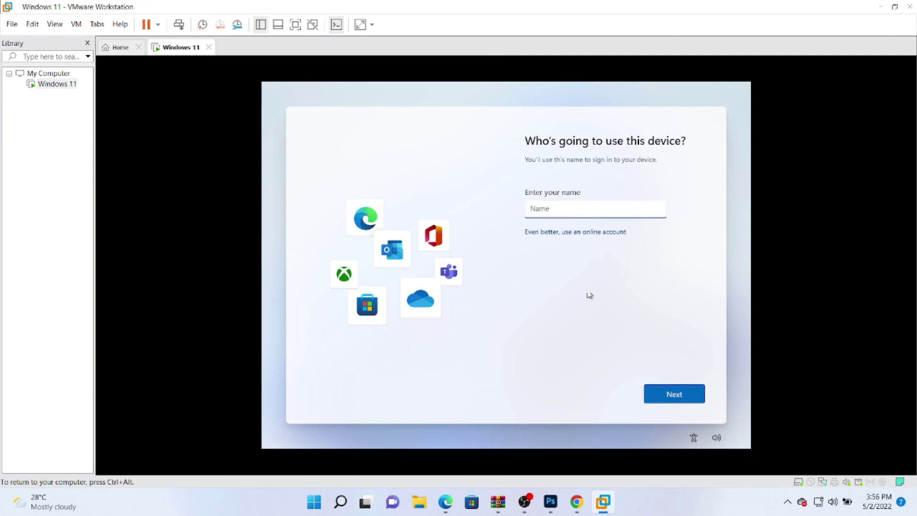
{"action": "type", "text": "T"}
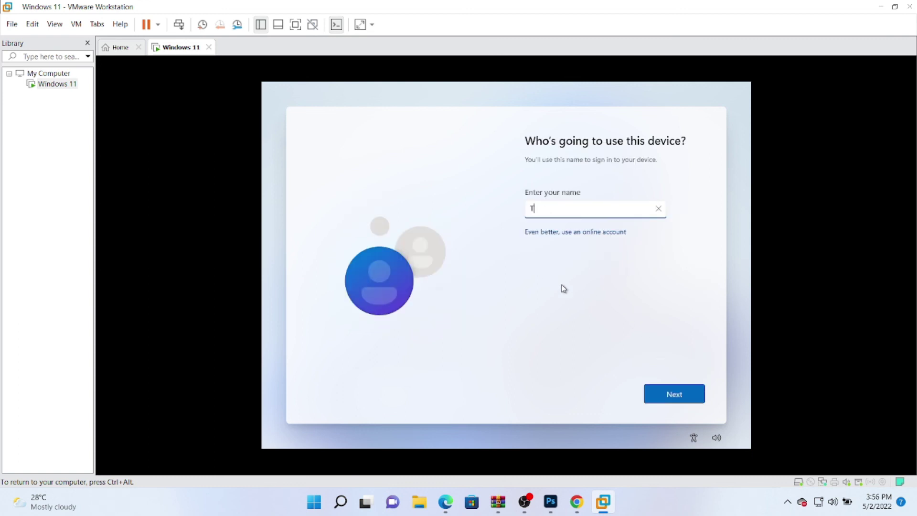
{"action": "type", "text": "-Repair"}
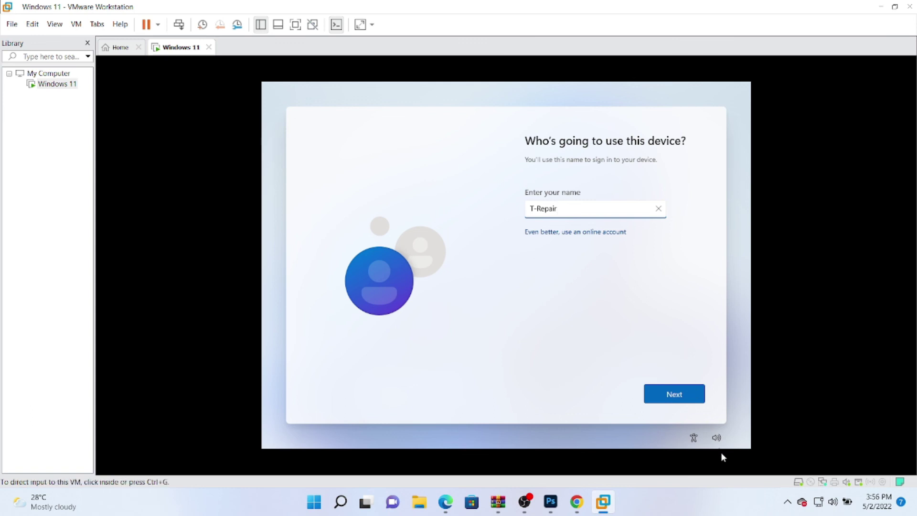
{"action": "left_click", "coordinate": [679, 397]}
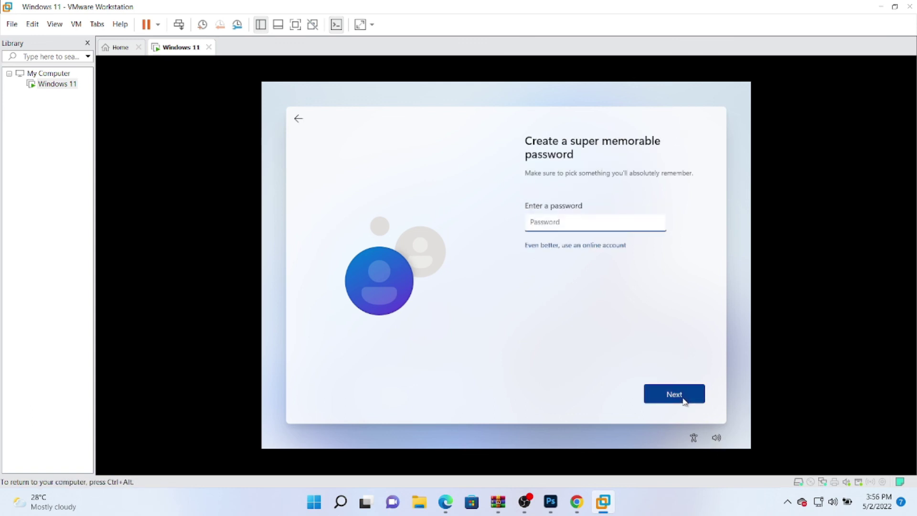
{"action": "left_click", "coordinate": [683, 397]}
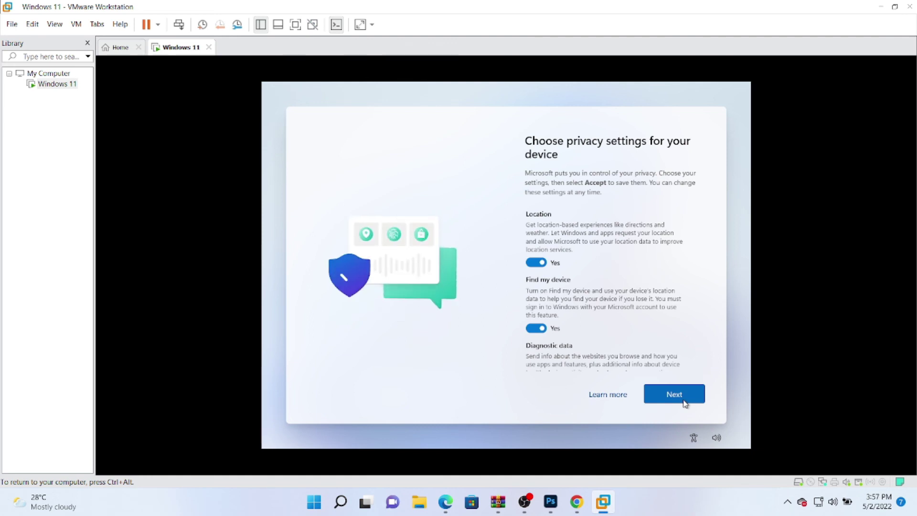
- Accept the default privacy settings, leaving all options on
{"action": "left_click", "coordinate": [684, 403]}
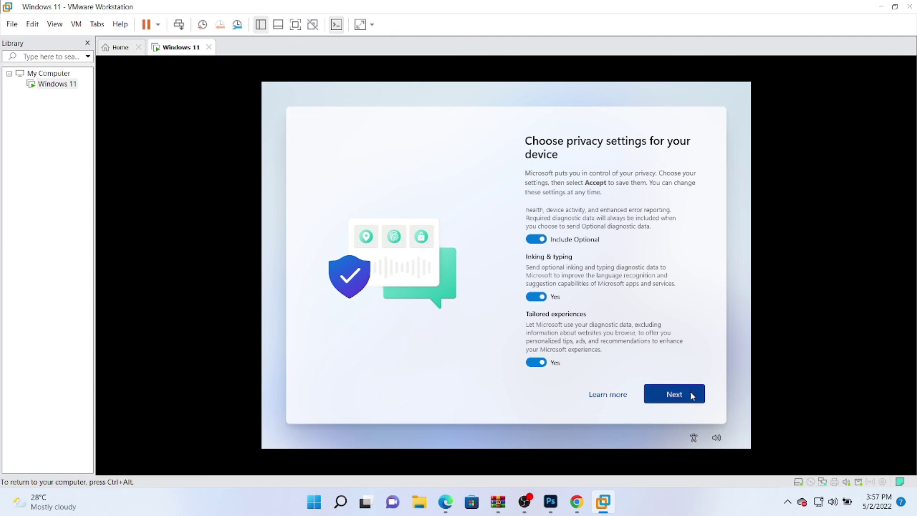
{"action": "left_click", "coordinate": [693, 393]}
{"action": "left_click", "coordinate": [695, 398]}
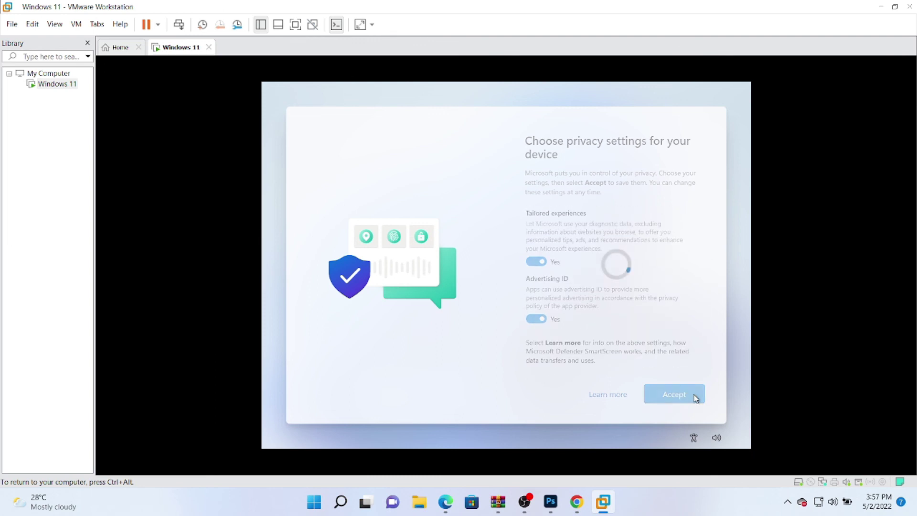